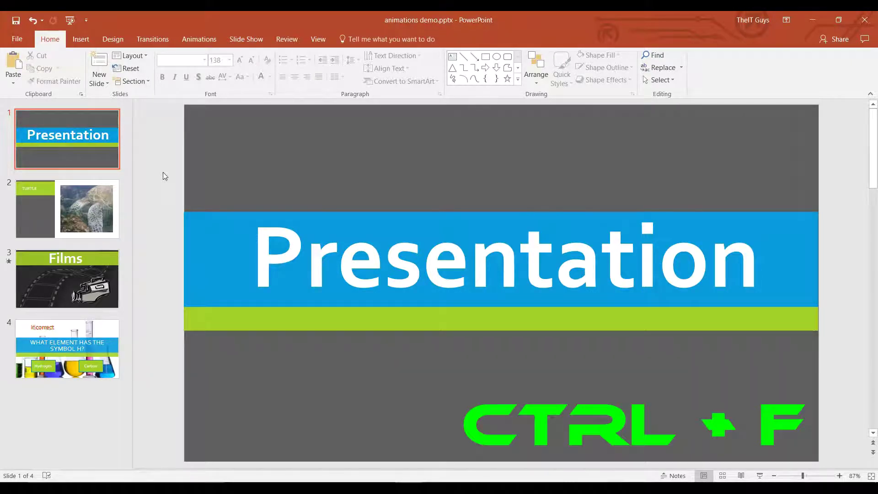
Find 'element' in the deck, locating it in slide 4's quiz question, and move the Find dialog aside.
key("ctrl+f")
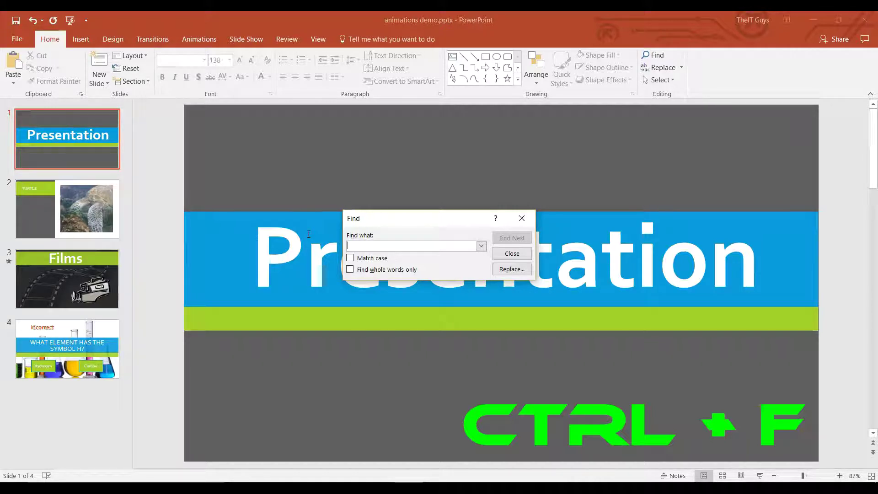
type("element")
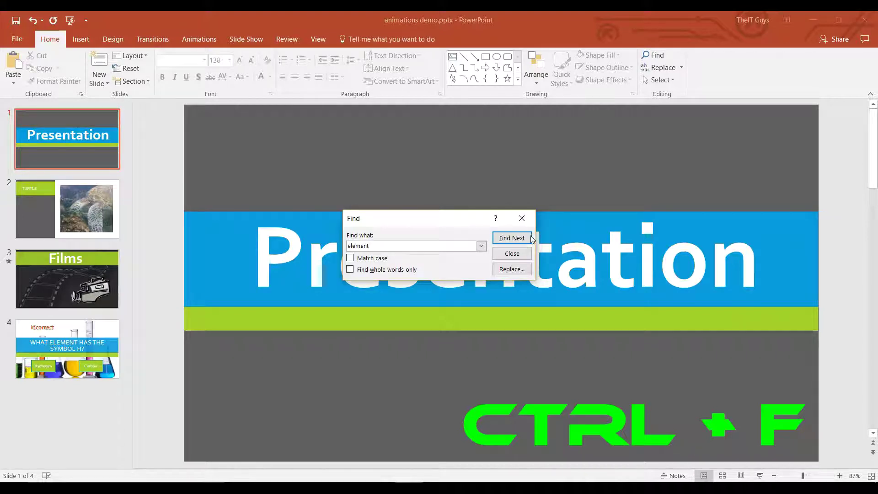
left_click(516, 239)
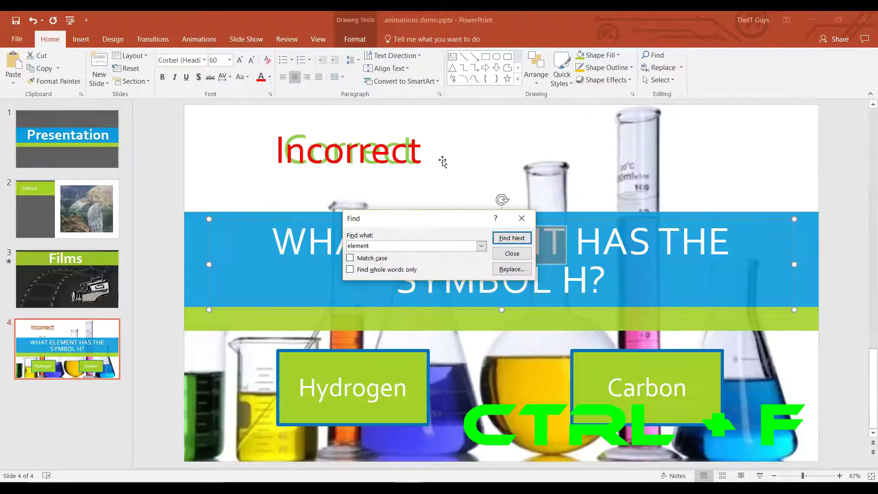
left_click_drag(428, 218, 432, 297)
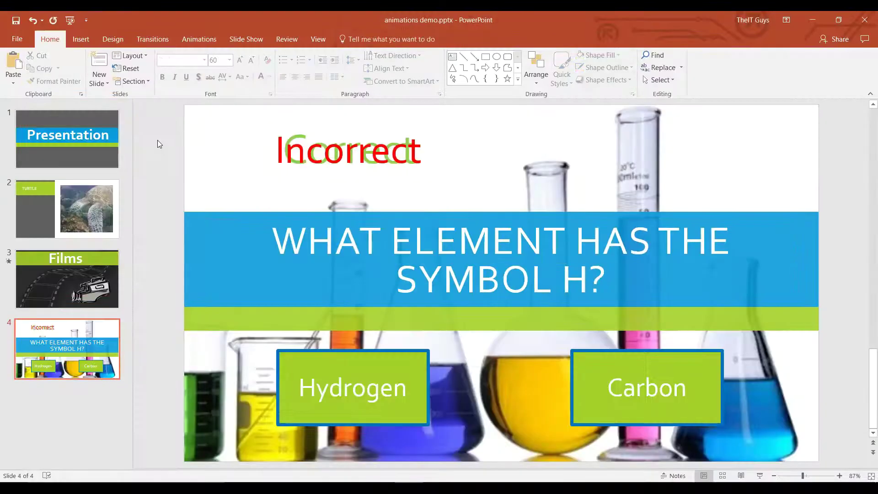
Save the presentation with Ctrl+S.
key("ctrl+s")
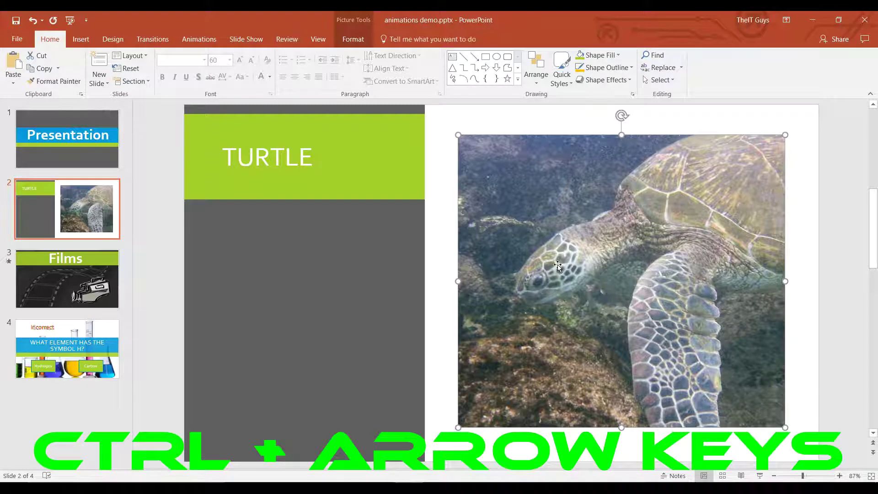
Nudge the turtle picture up and down in small steps with Ctrl+Up and Ctrl+Down.
key("ctrl+Up")
key("ctrl+Up")
key("ctrl+Up")
key("ctrl+Up")
key("ctrl+Up")
key("ctrl+Up")
key("ctrl+Up")
key("ctrl+Down")
key("ctrl+Down")
key("ctrl+Down")
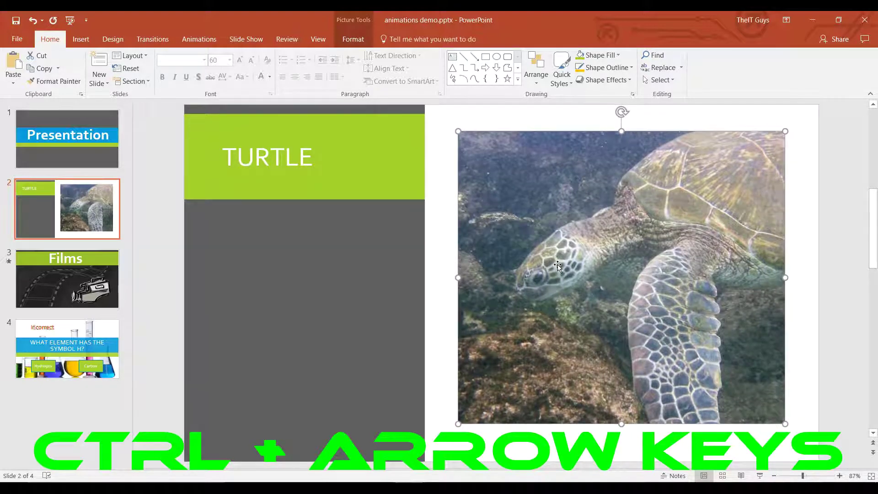
key("ctrl+Down")
key("ctrl+Down")
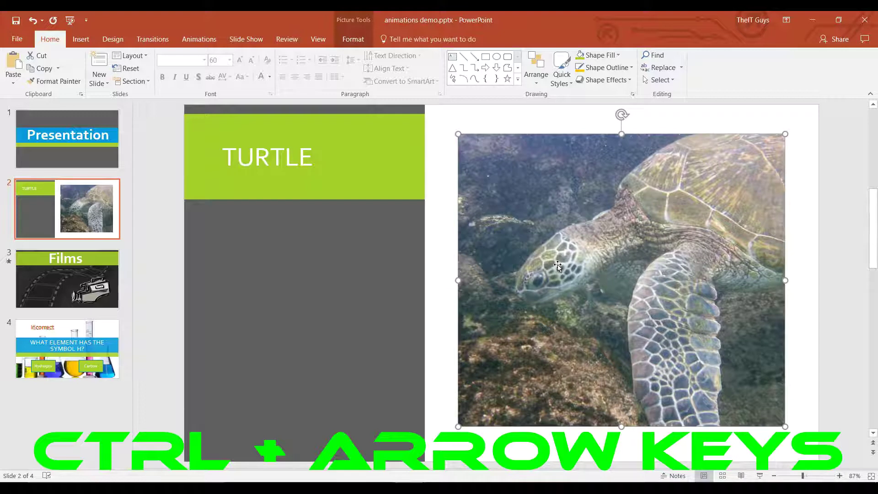
key("ctrl+Up")
key("ctrl+Up")
key("ctrl+Up")
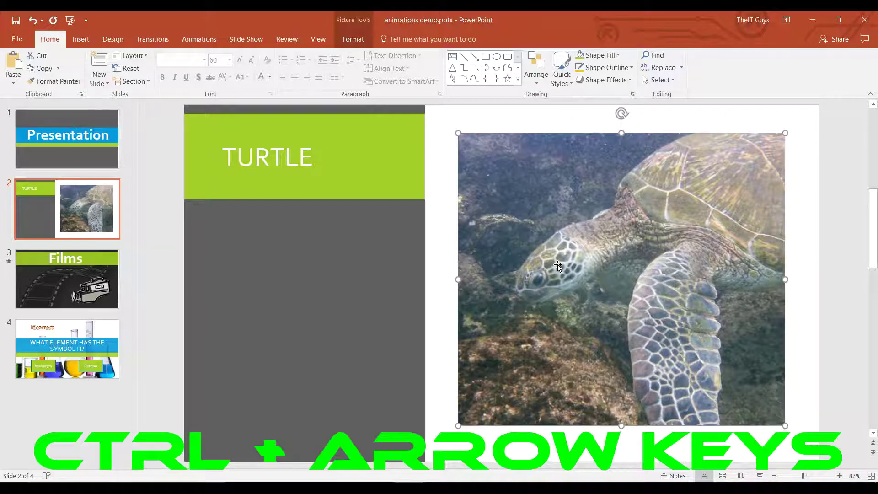
key("ctrl+Down")
key("ctrl+Down")
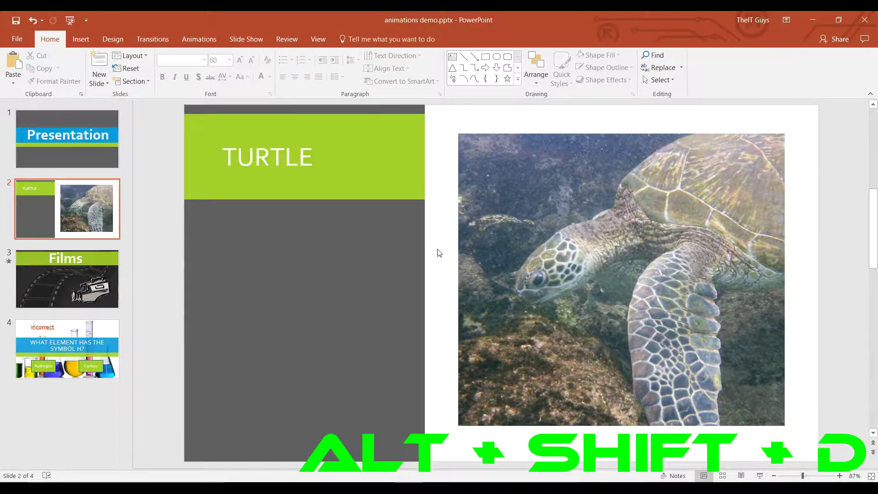
Bring up Header and Footer (Alt+Shift+D) and Tell me (Alt+Q) without applying any changes.
key("alt+shift+d")
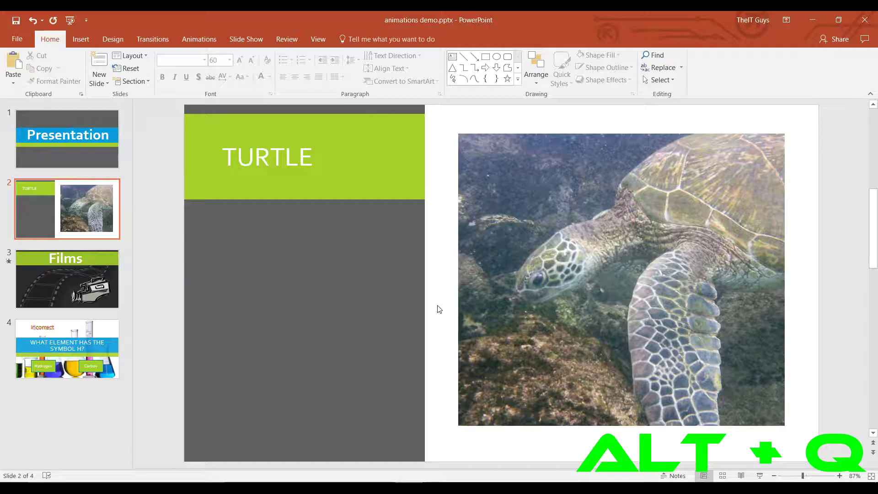
key("alt+q")
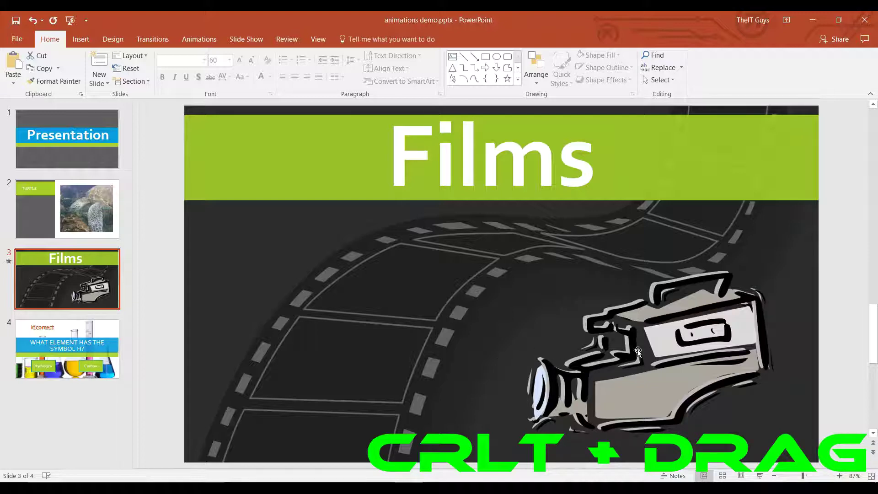
Dismiss the camera picture's context menu, then Ctrl+drag a copy of it toward the upper left.
right_click(638, 352)
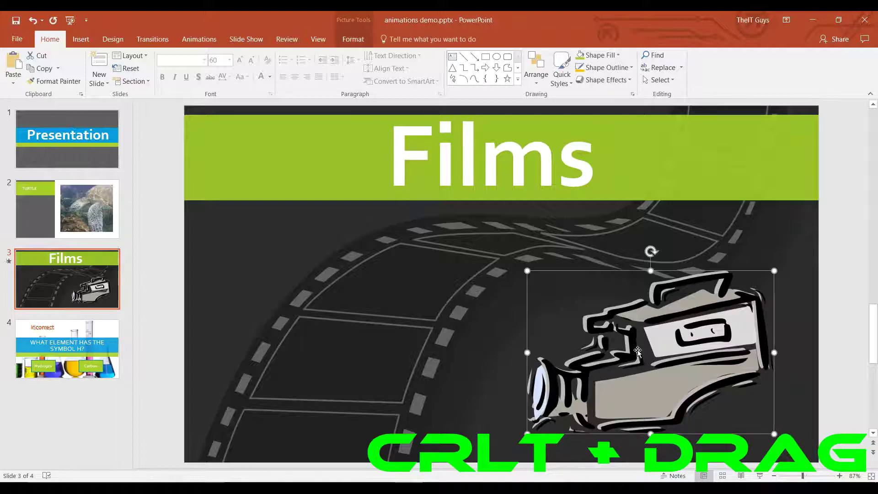
left_click(777, 236)
left_click(777, 238)
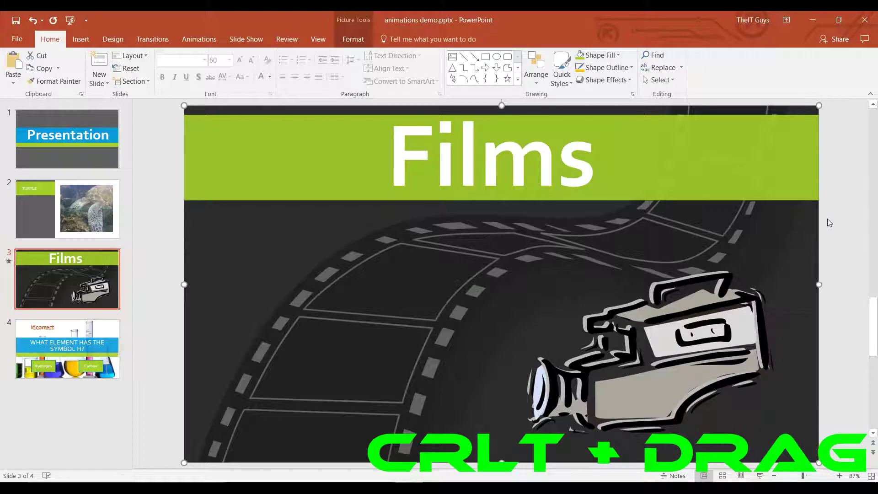
left_click(840, 218)
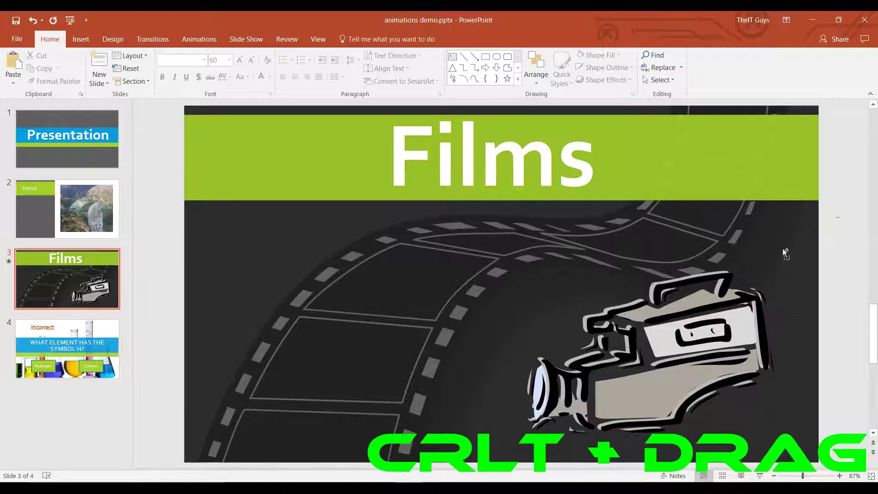
left_click_drag(691, 320, 424, 280)
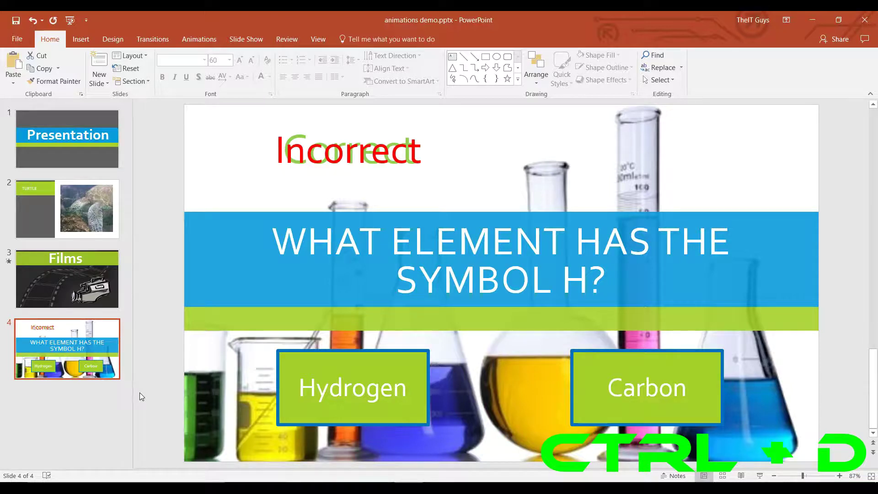
Duplicate the quiz slide with Ctrl+D, then add a new slide with Ctrl+M.
key("ctrl+d")
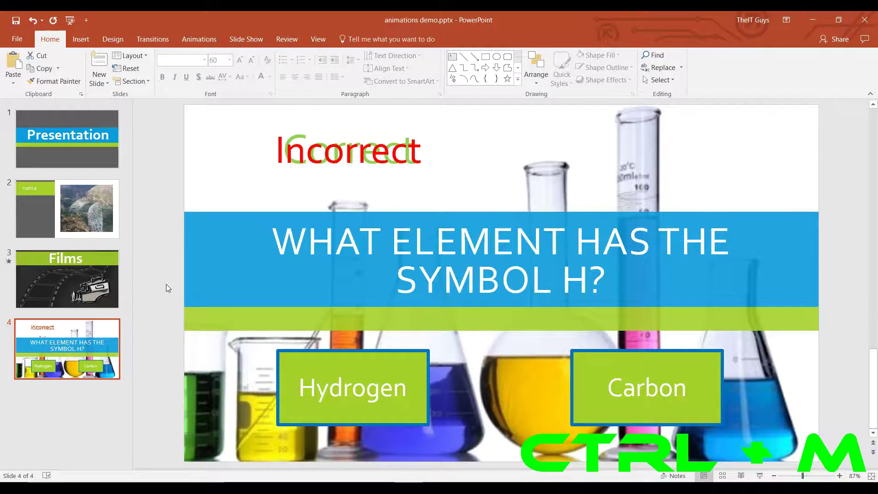
key("ctrl+m")
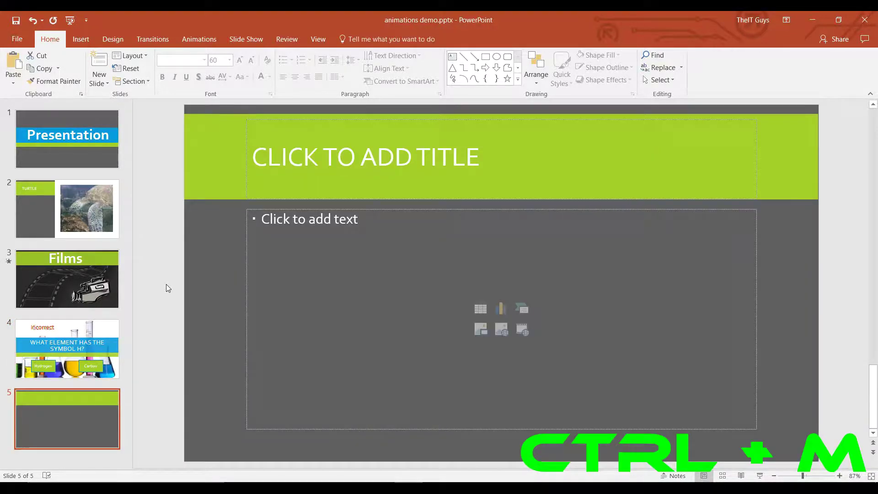